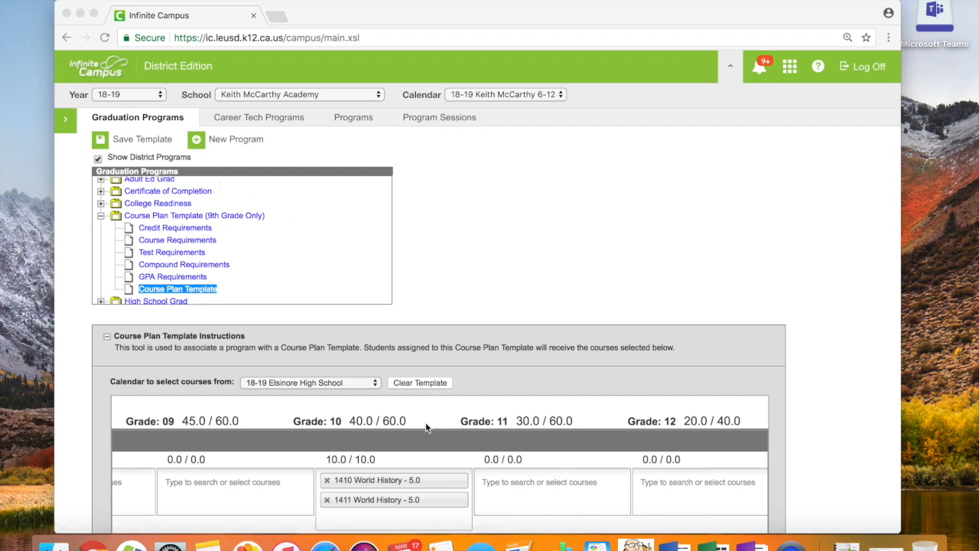
- Review the social science, English and math courses placed for grades 9 to 12 in the Course Plan Template
scroll(425, 429, "down", 5)
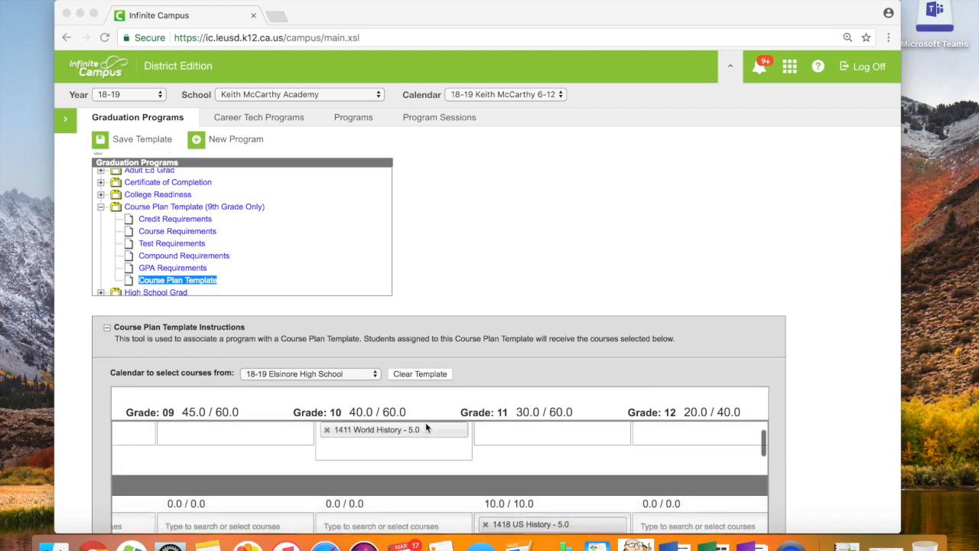
scroll(426, 427, "down", 3)
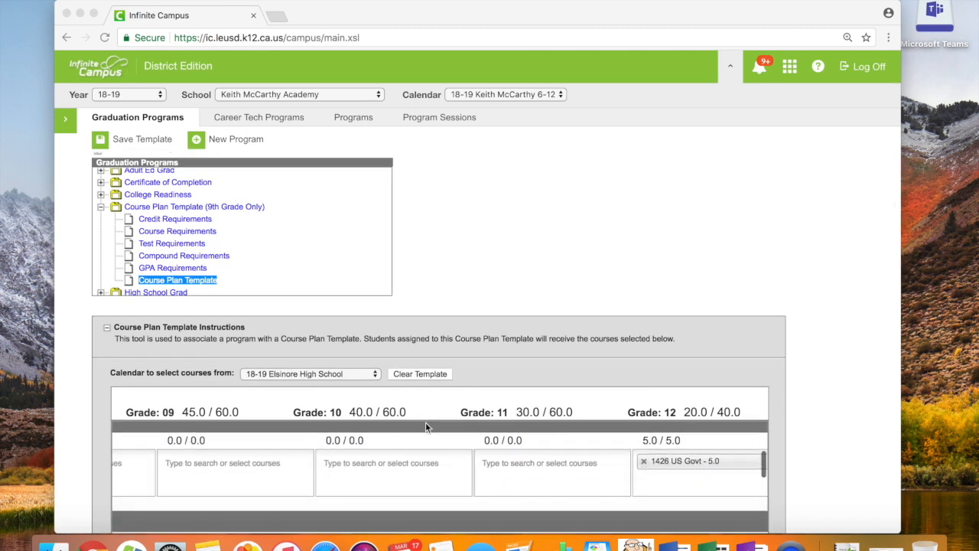
scroll(562, 448, "down", 3)
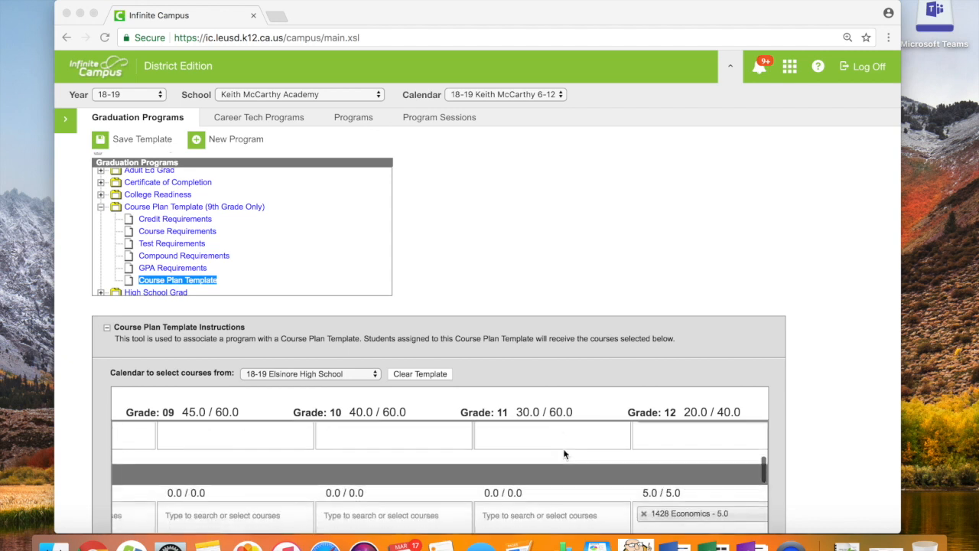
scroll(563, 453, "down", 3)
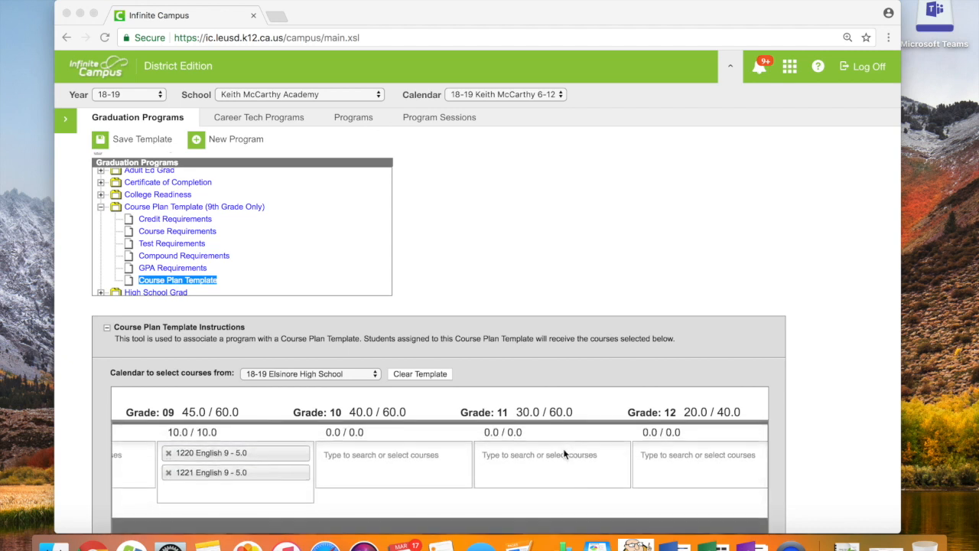
scroll(563, 454, "down", 3)
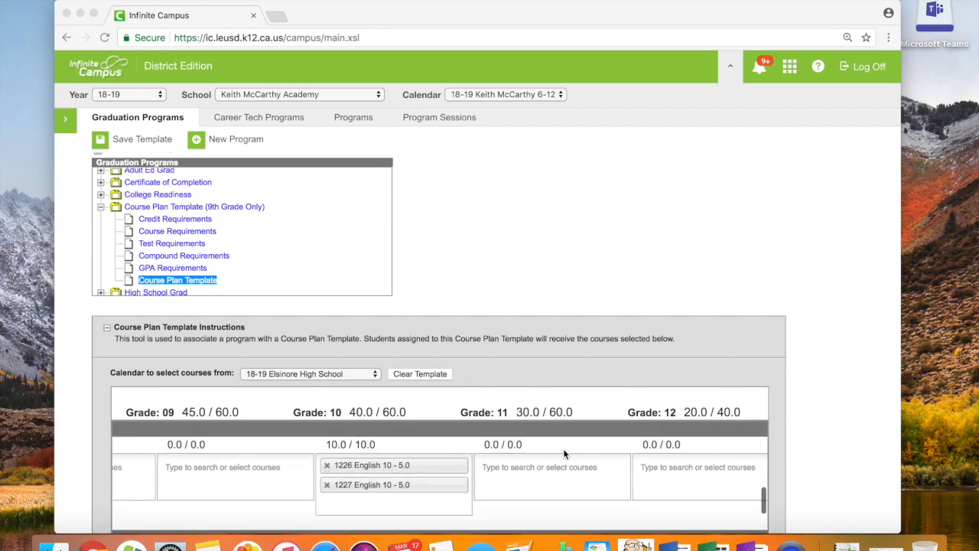
scroll(563, 453, "down", 3)
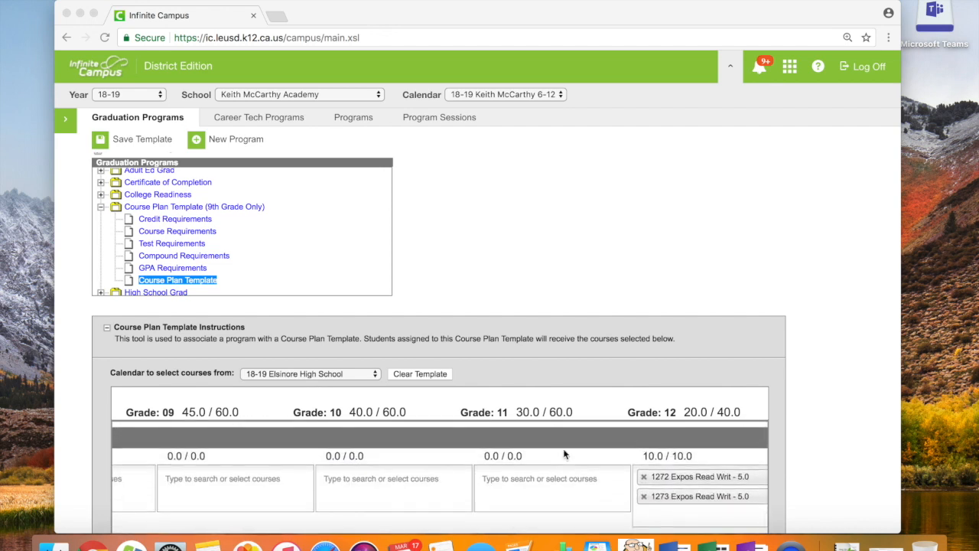
scroll(563, 454, "up", 6)
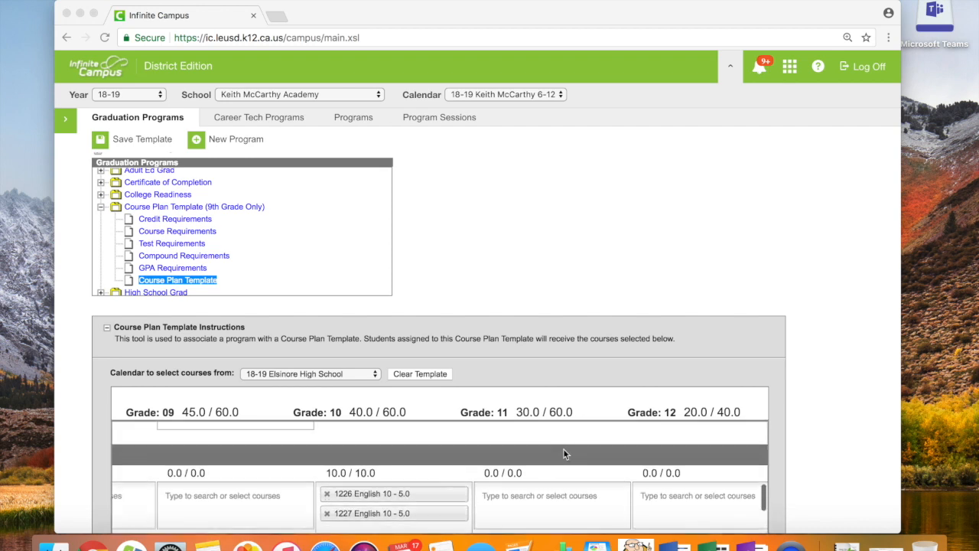
scroll(564, 454, "up", 3)
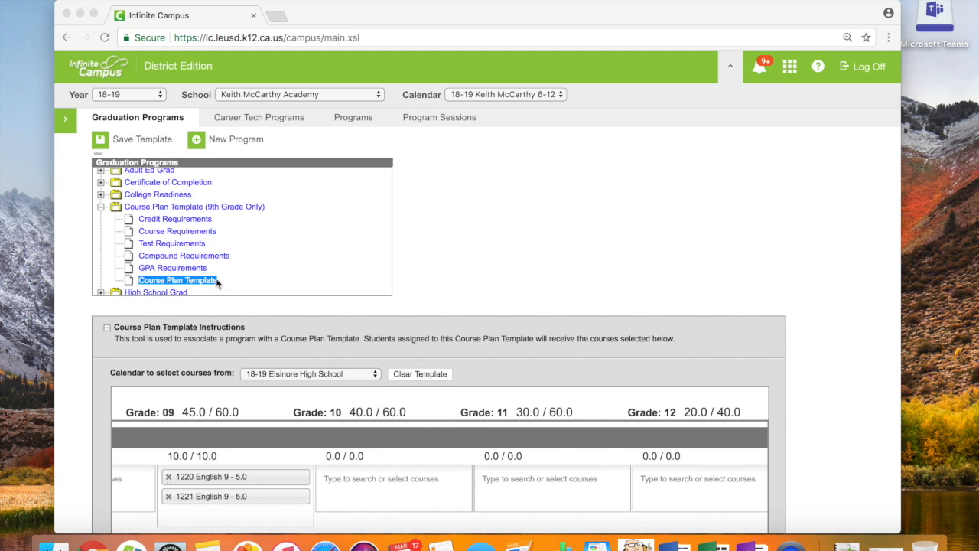
scroll(339, 451, "down", 3)
scroll(340, 451, "down", 5)
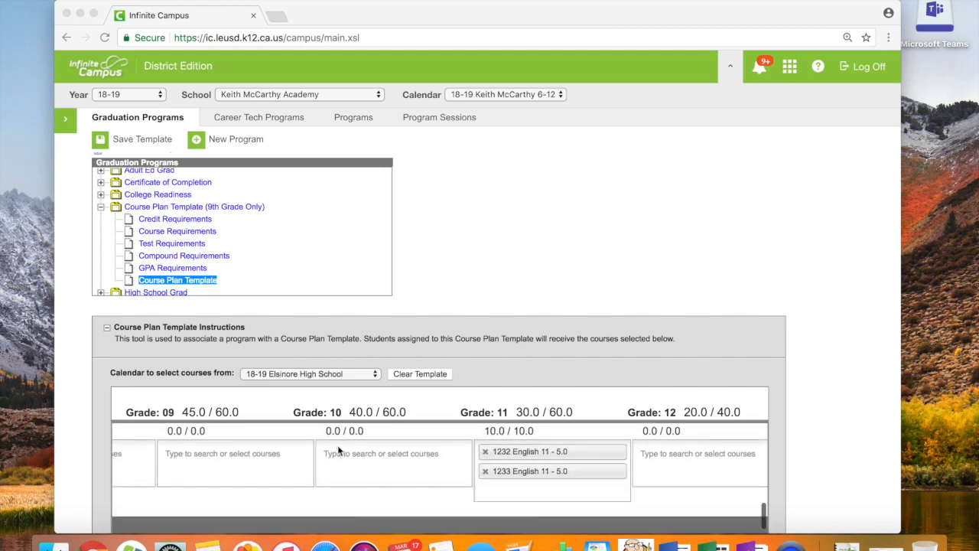
scroll(340, 451, "down", 5)
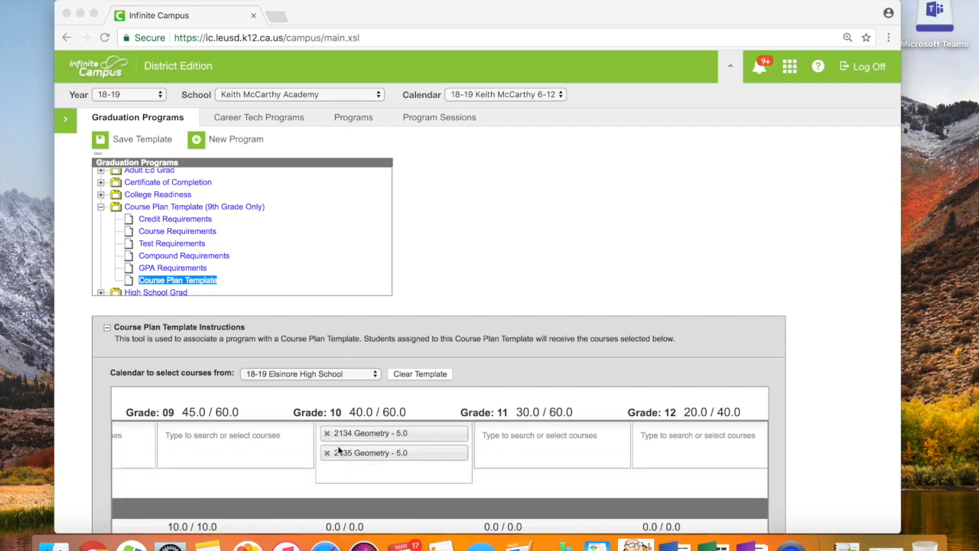
scroll(339, 450, "down", 5)
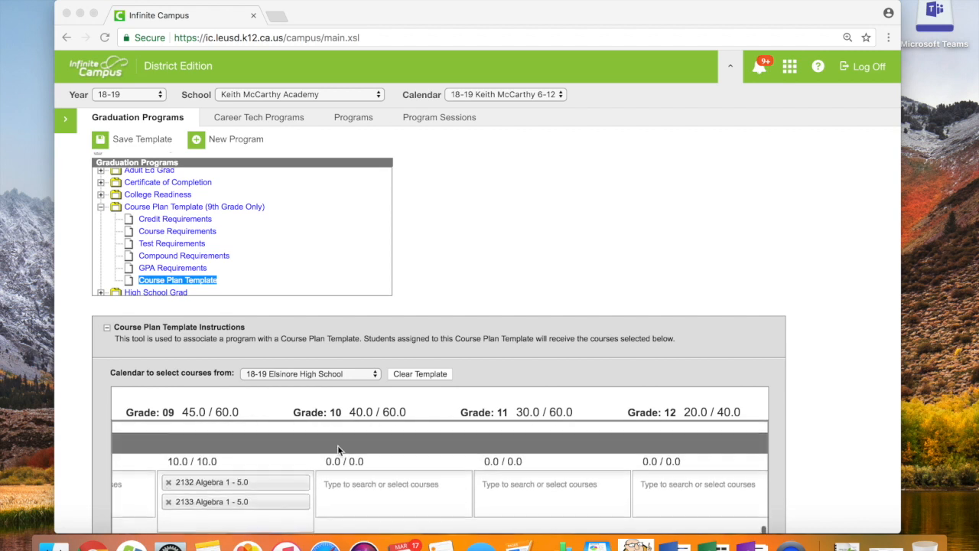
scroll(338, 449, "up", 1)
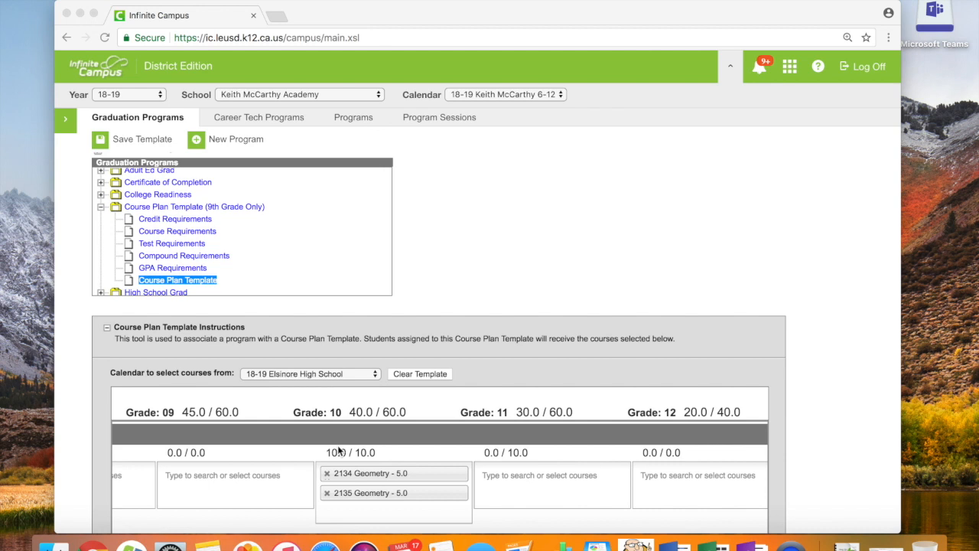
- Open the grade 08 student's academic programs from the people search results
left_click(65, 115)
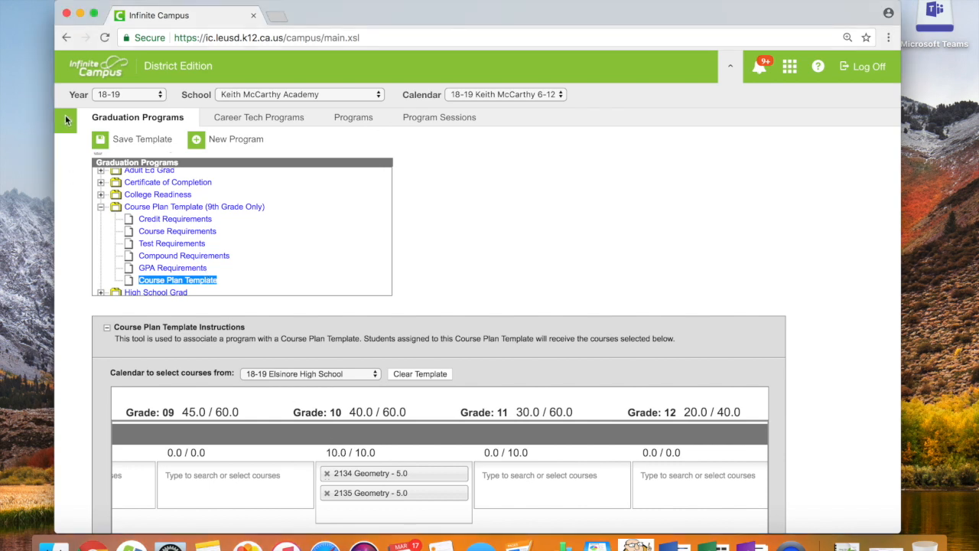
left_click(66, 120)
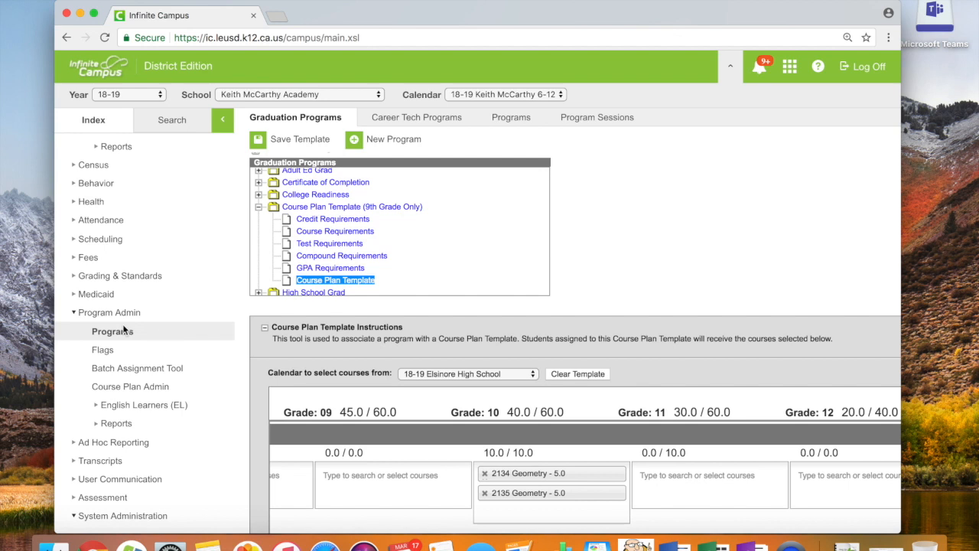
left_click(176, 125)
left_click(135, 277)
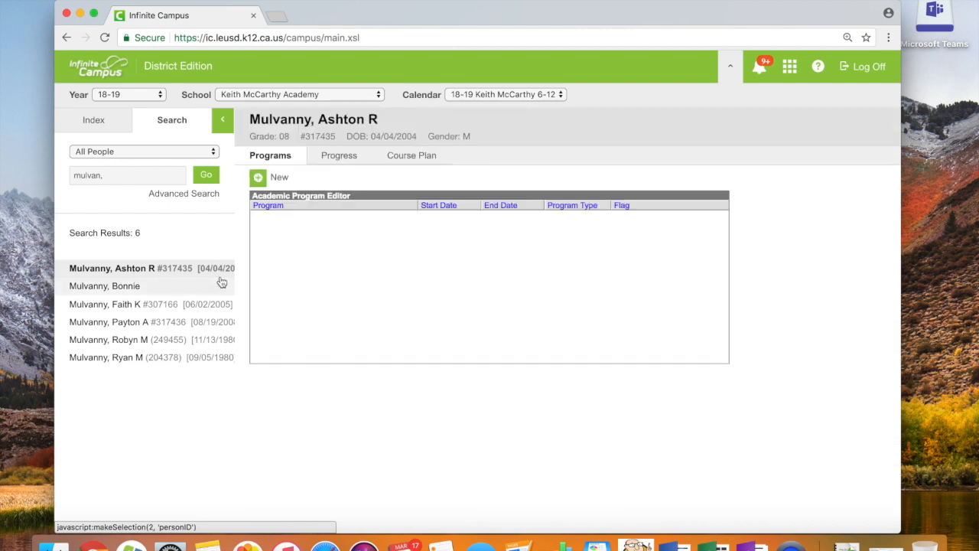
- Assign the Course Plan Template (9th Grade Only) program to the student with start date 03/14/2018 and save it
mouse_move(221, 282)
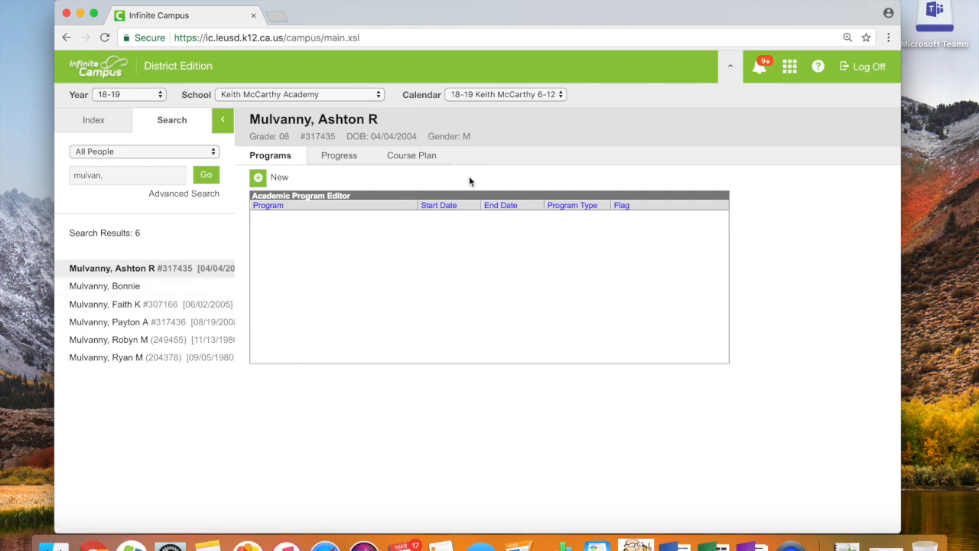
left_click(278, 178)
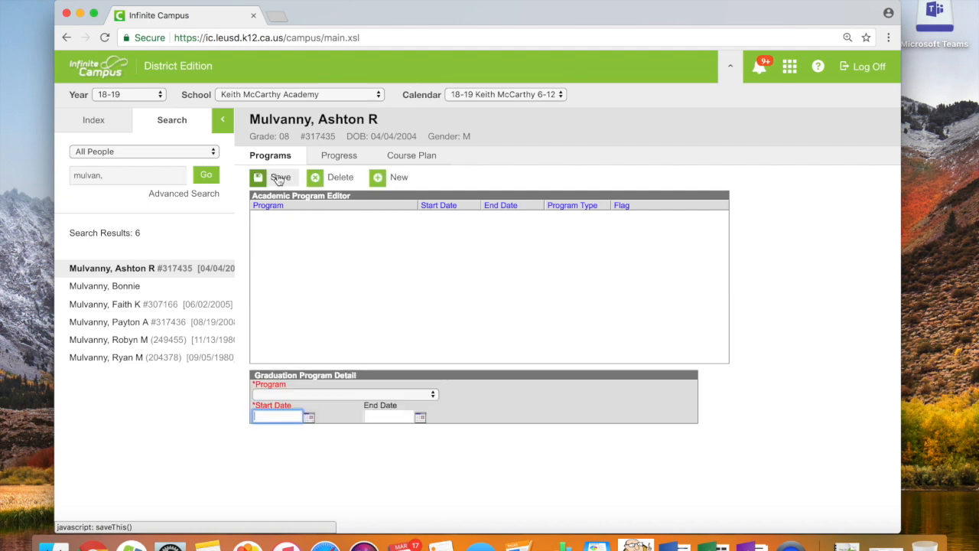
left_click(343, 392)
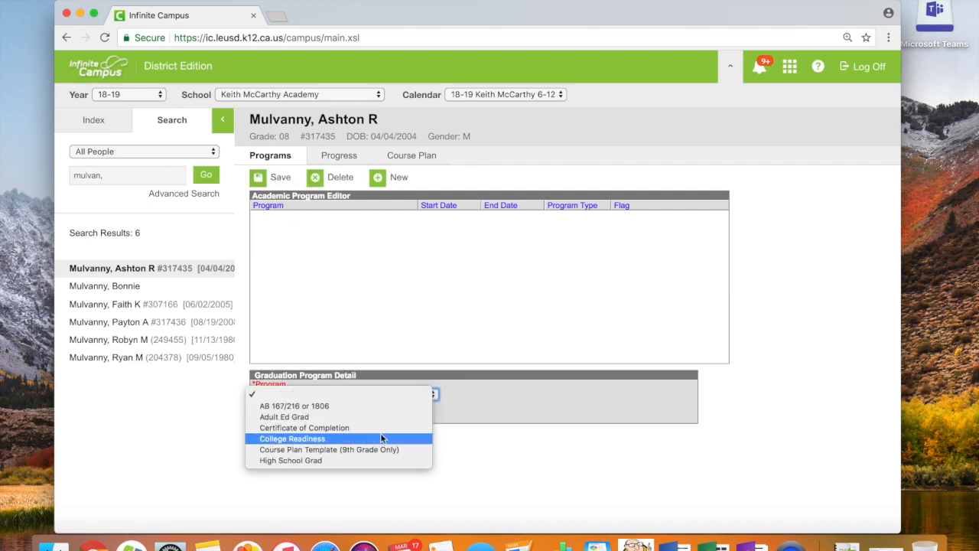
left_click(421, 452)
left_click(292, 415)
left_click(310, 419)
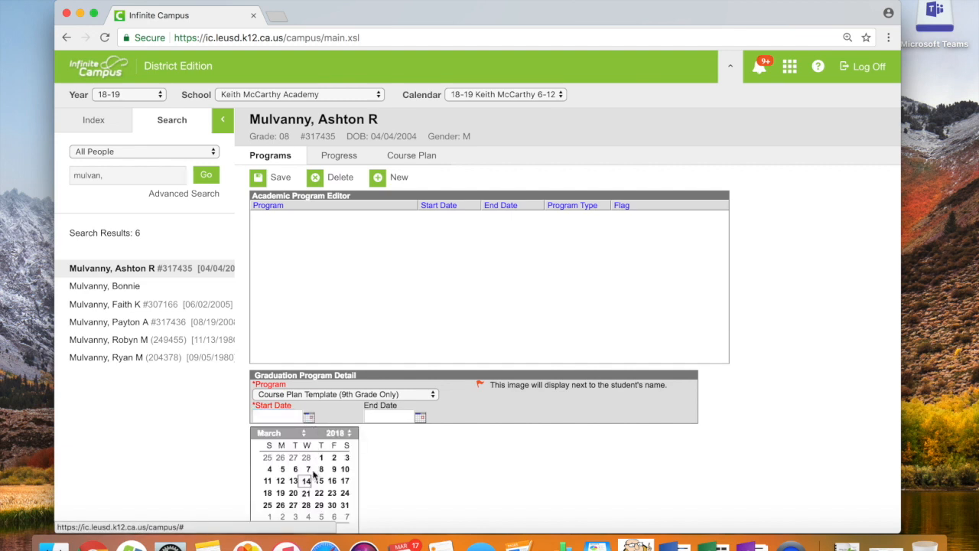
left_click(305, 485)
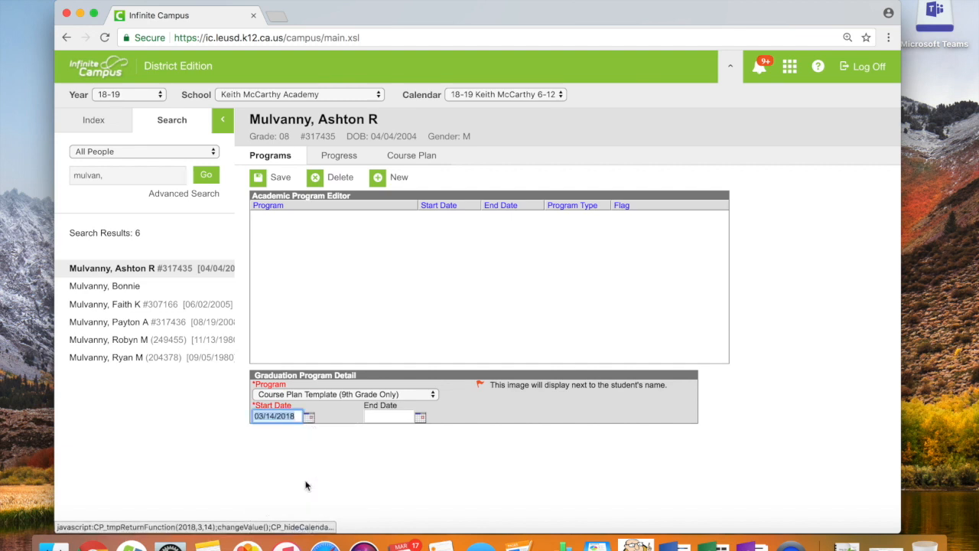
left_click(450, 415)
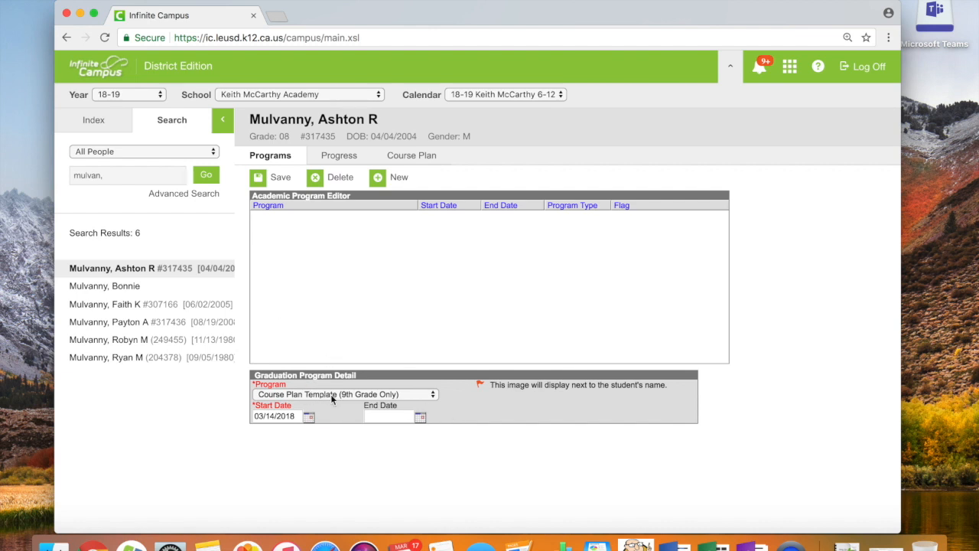
left_click(282, 184)
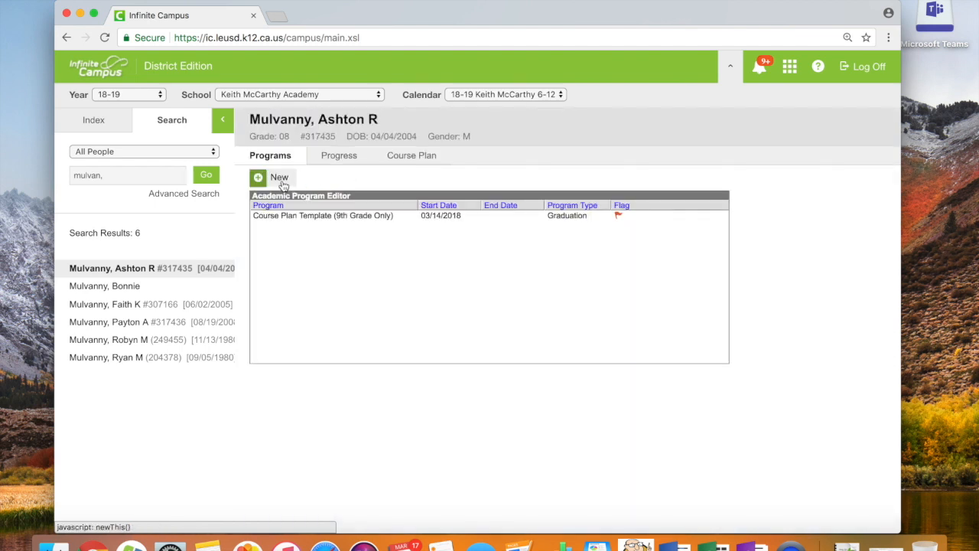
- View the student's academic progress and expand the World History, US History, US Government and Economics course details
left_click(108, 124)
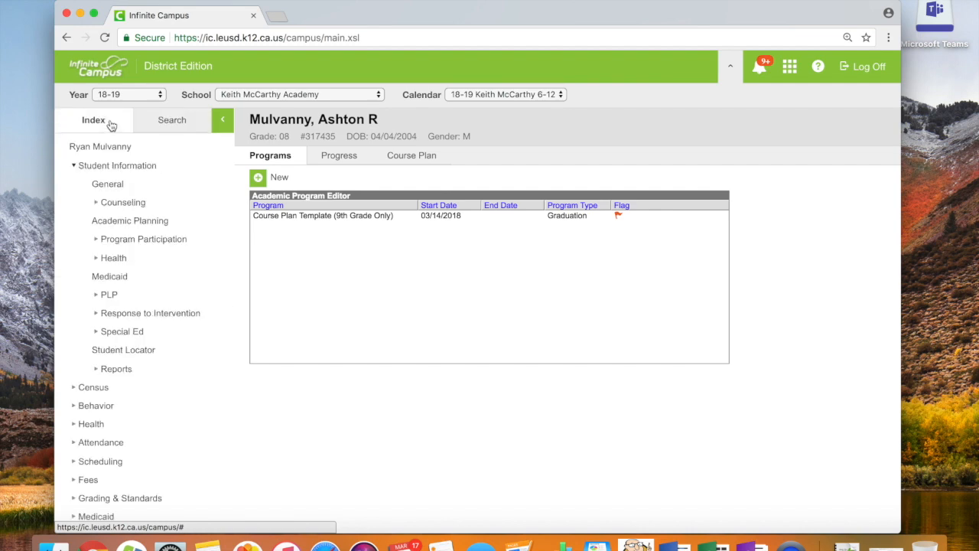
left_click(340, 157)
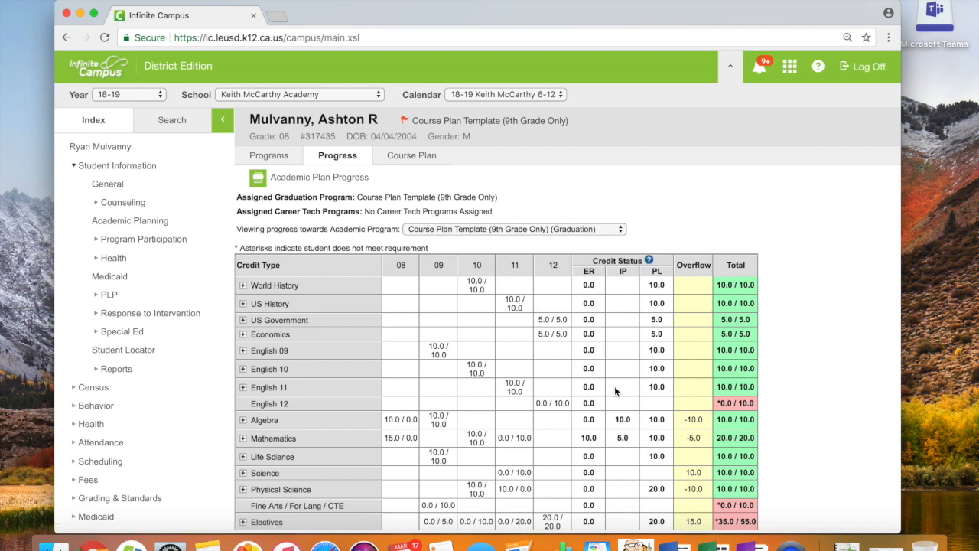
scroll(614, 385, "down", 1)
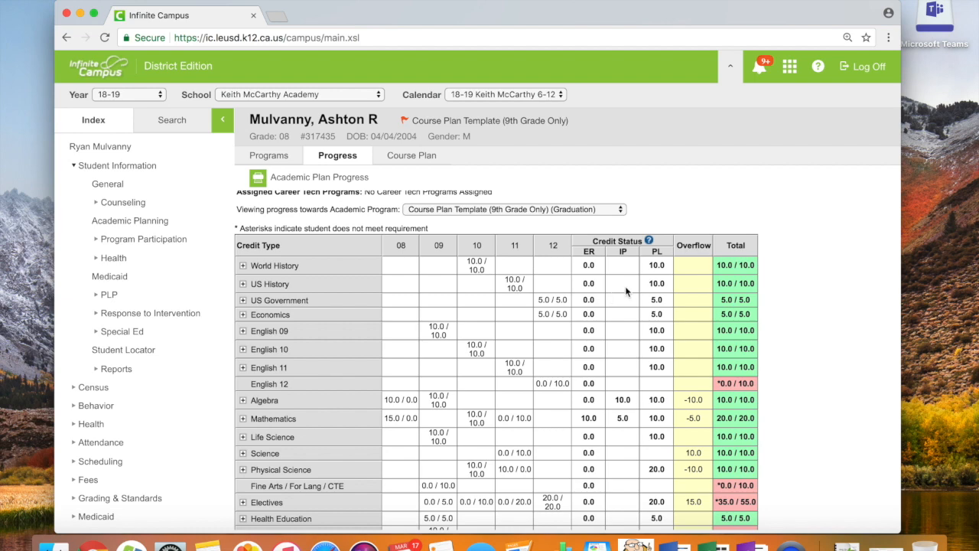
left_click(242, 265)
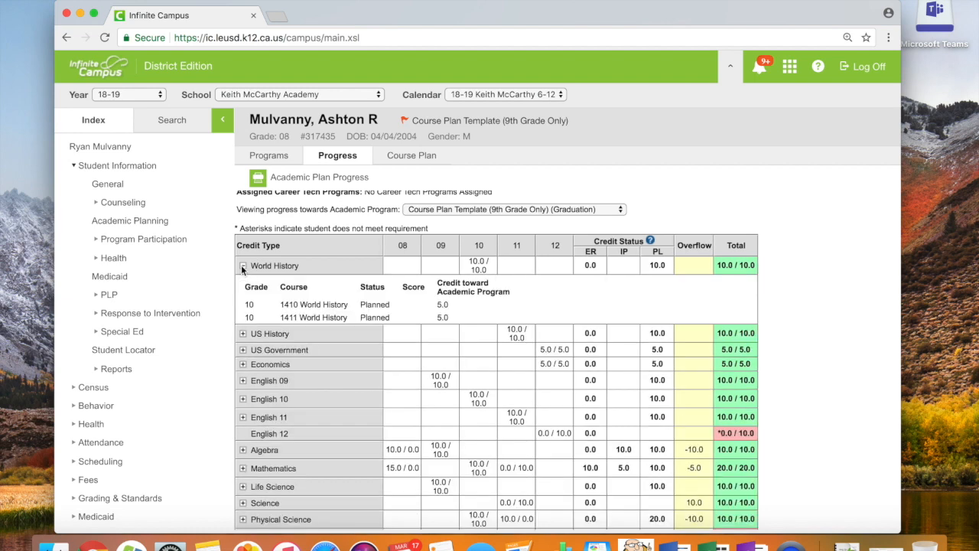
left_click(242, 334)
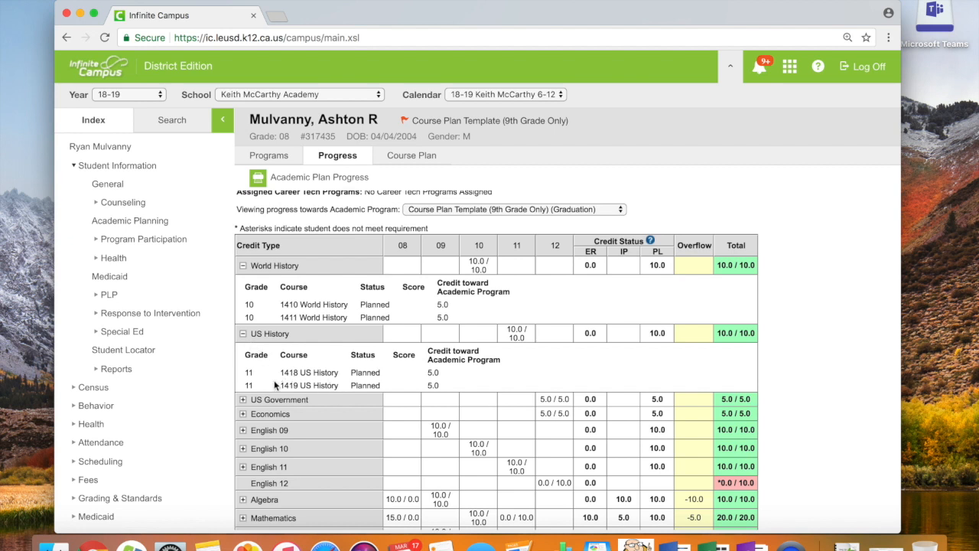
left_click(242, 399)
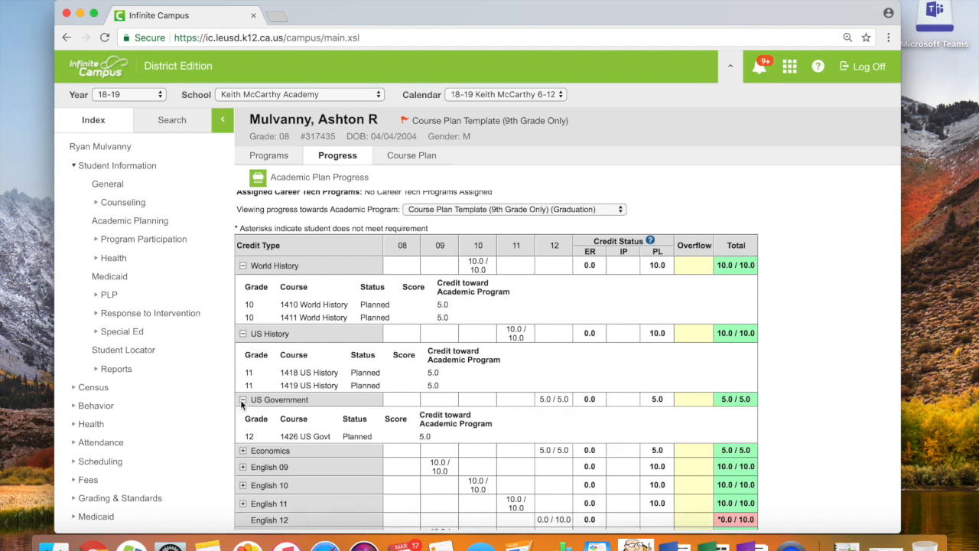
left_click(241, 451)
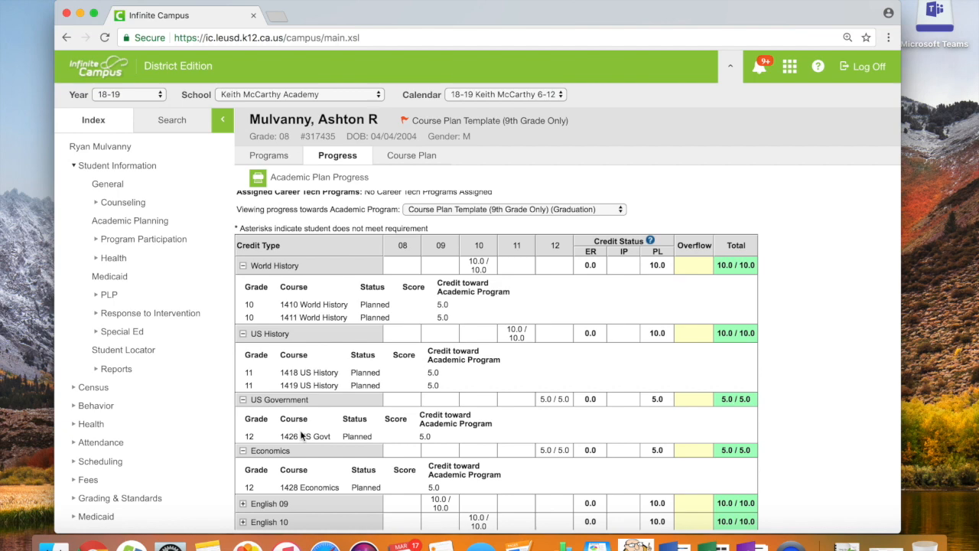
- Expand the Life Science, Science and Physical Science details in the progress table to examine planned courses and credit overflow
scroll(300, 435, "down", 2)
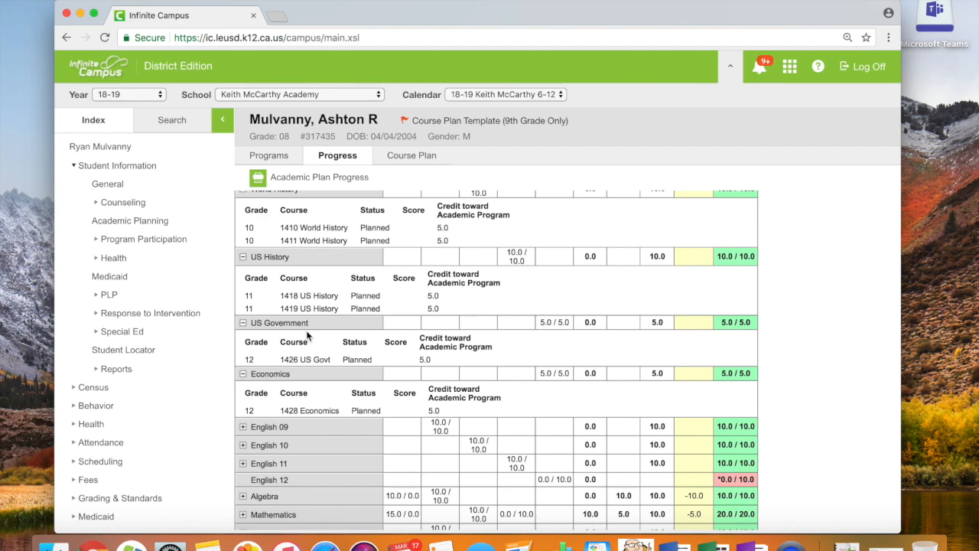
scroll(306, 330, "down", 5)
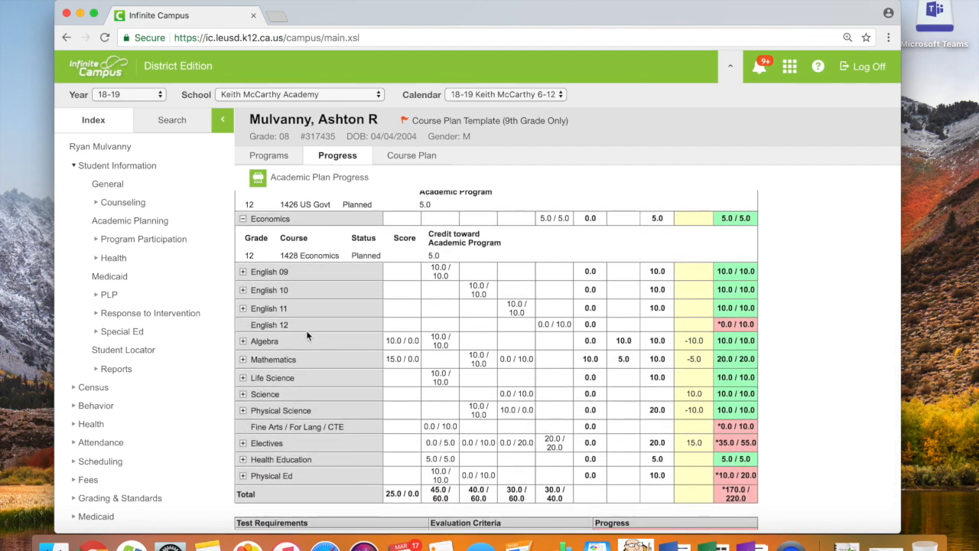
left_click(242, 379)
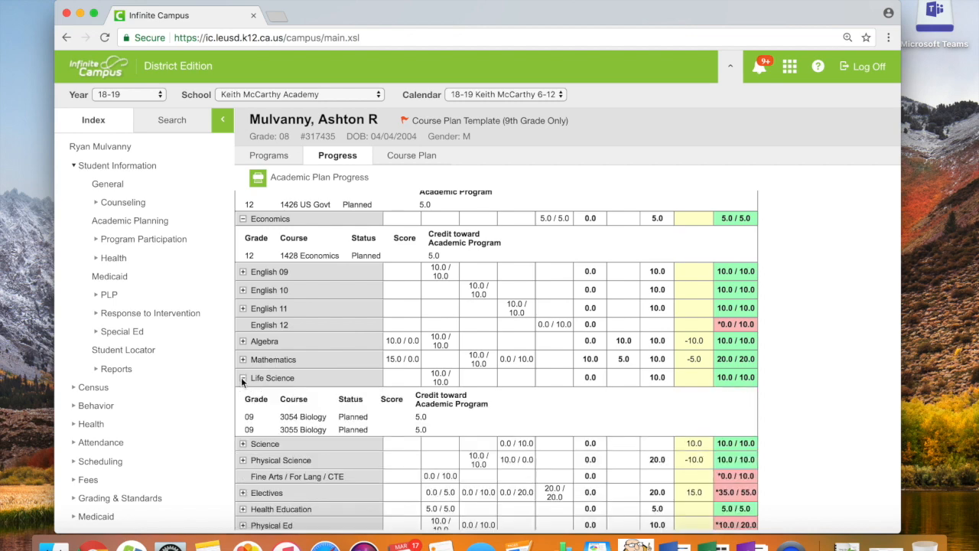
left_click(242, 444)
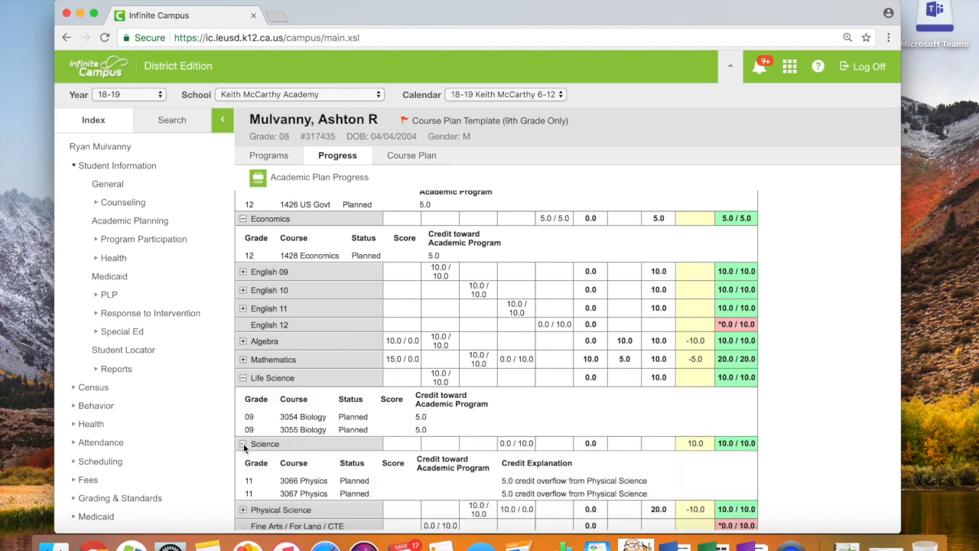
scroll(244, 448, "down", 3)
left_click(243, 403)
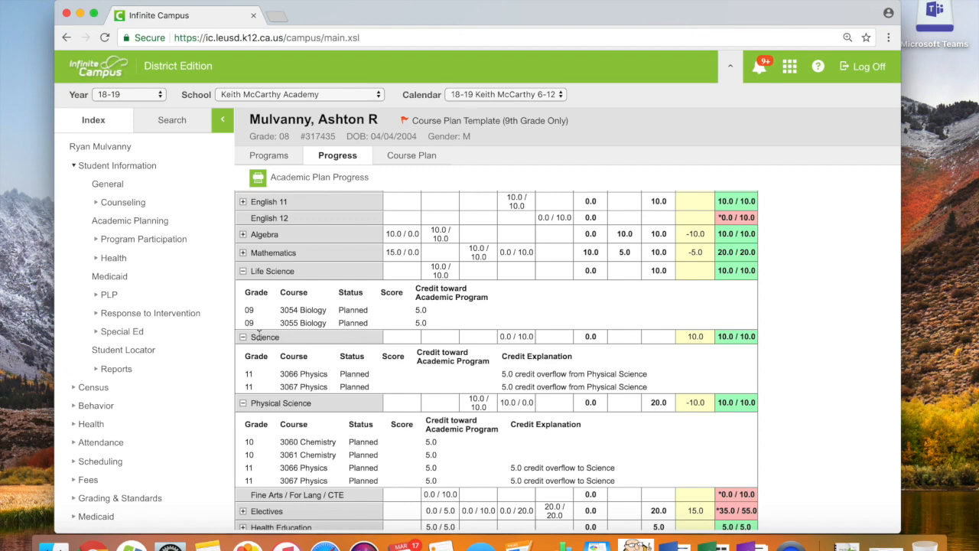
scroll(257, 336, "down", 3)
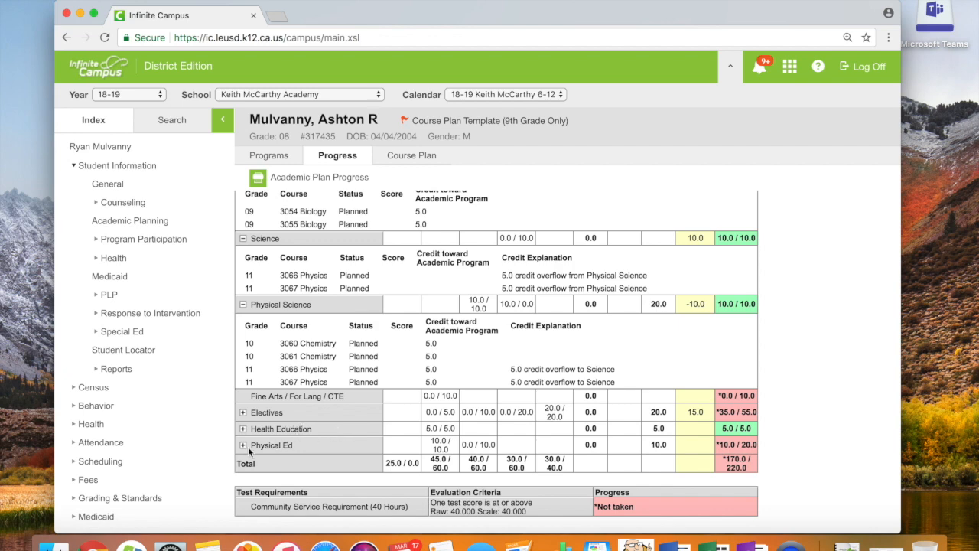
- Open the student's multi-year course plan and review its planned World History and US History courses
scroll(248, 451, "up", 15)
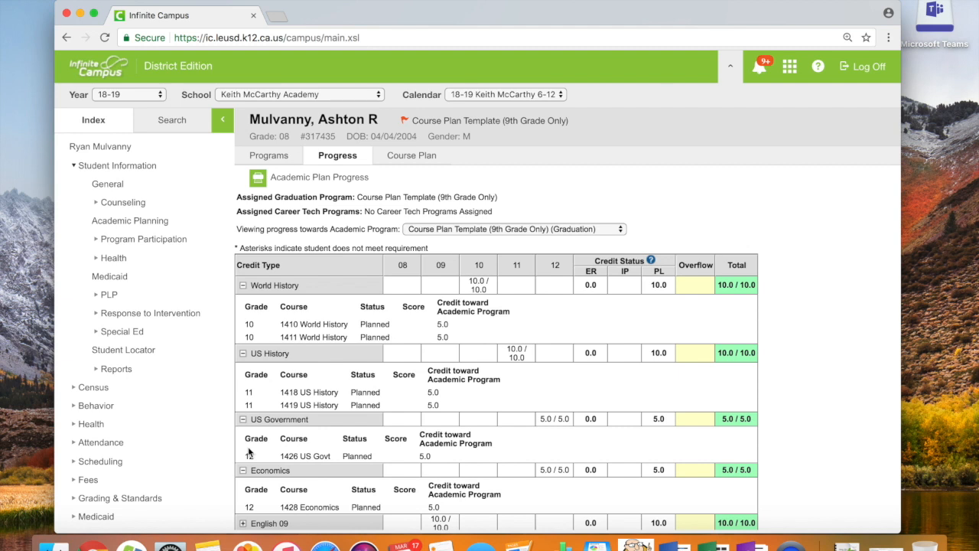
left_click(419, 156)
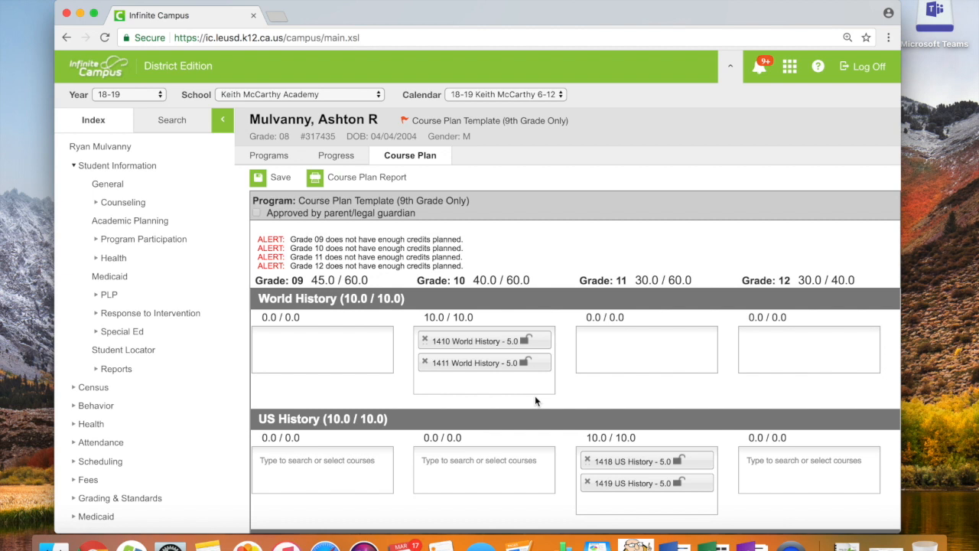
left_click(614, 348)
left_click(560, 235)
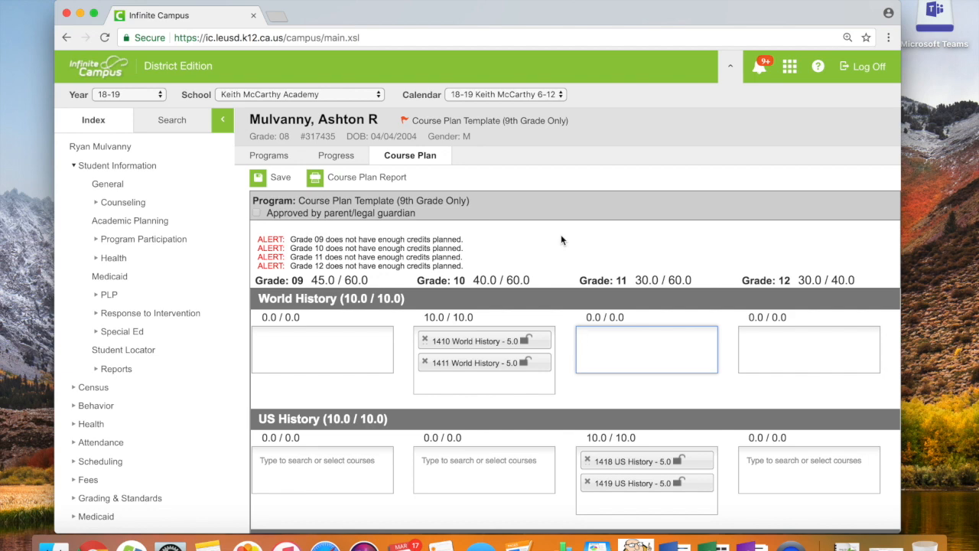
- Remove both planned Algebra 1 courses, 2132 and 2133, from the grade 09 Algebra requirement in the course plan
scroll(471, 329, "down", 3)
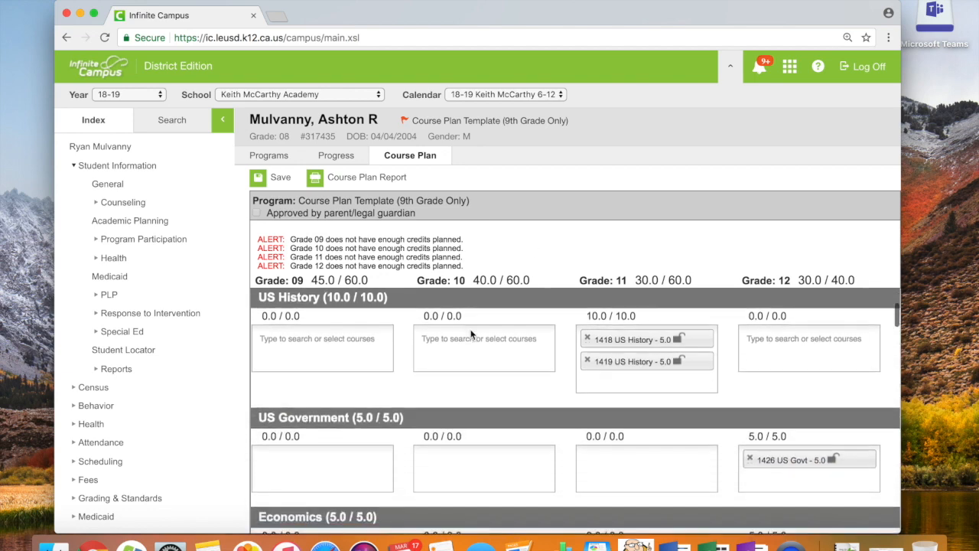
scroll(471, 329, "down", 12)
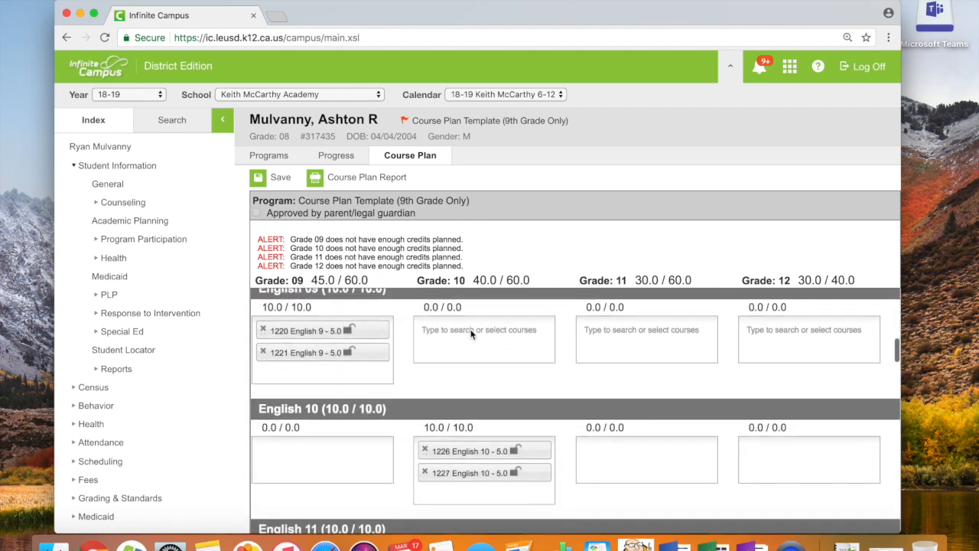
scroll(471, 335, "down", 7)
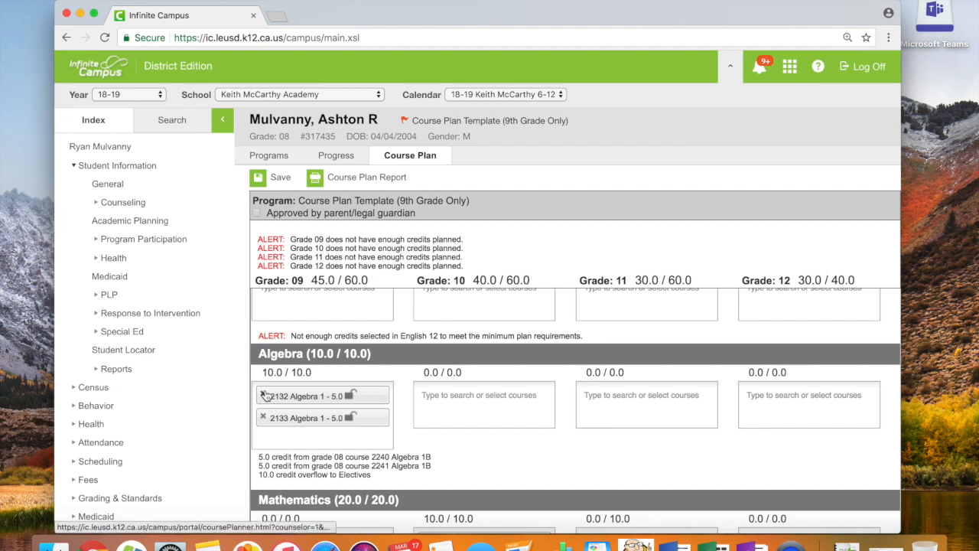
left_click(264, 394)
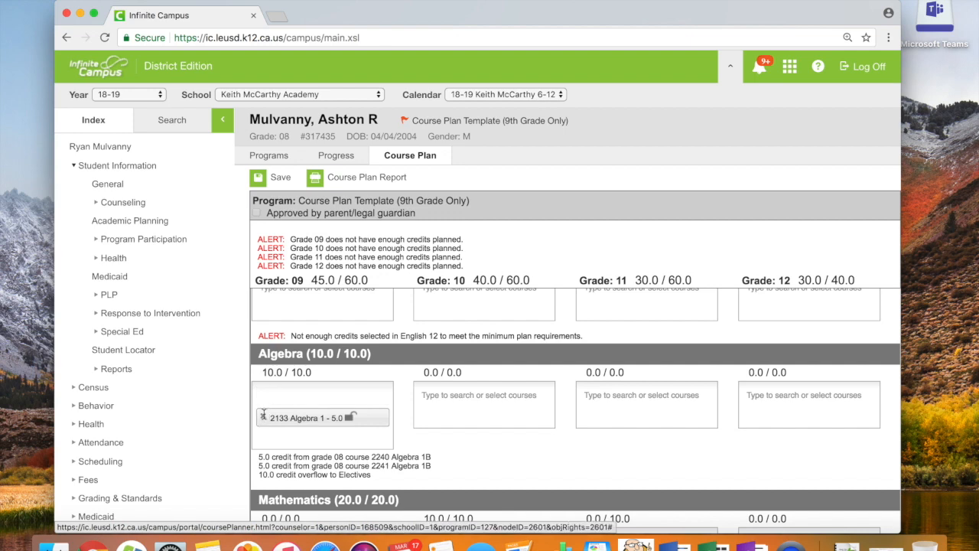
left_click(263, 396)
left_click(263, 395)
- Add 2136 Algebra 2 and 2137 Algebra 2 to grade 11 under the Algebra requirement
scroll(432, 428, "down", 5)
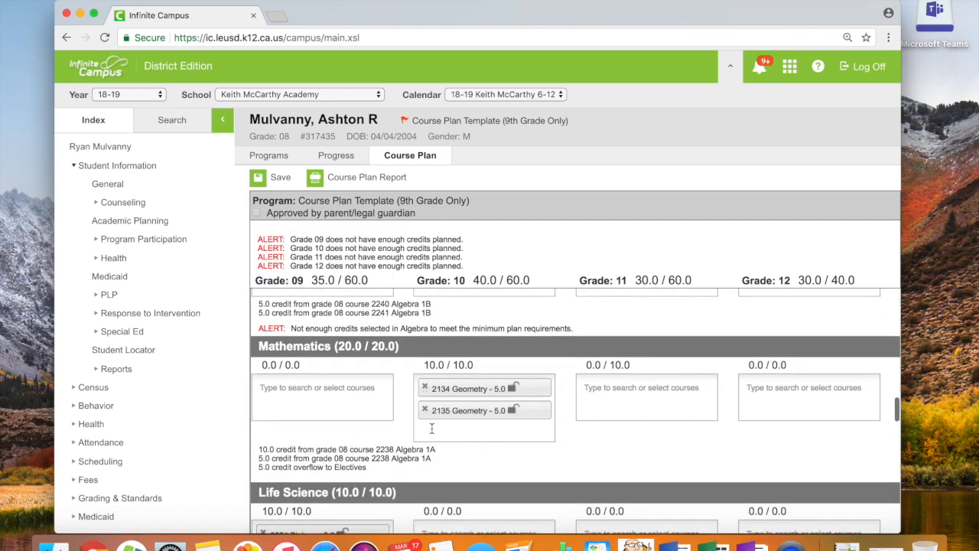
scroll(432, 428, "up", 3)
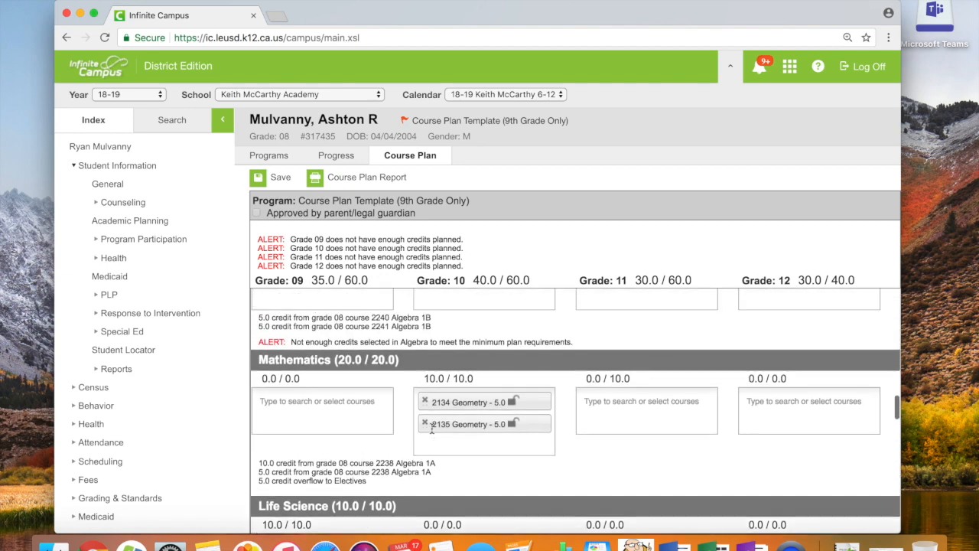
scroll(602, 402, "up", 2)
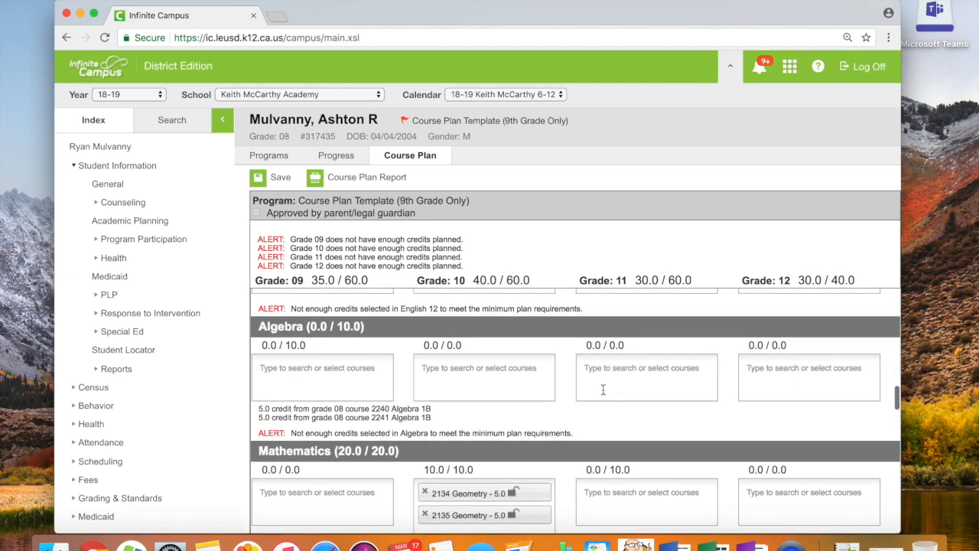
left_click(604, 387)
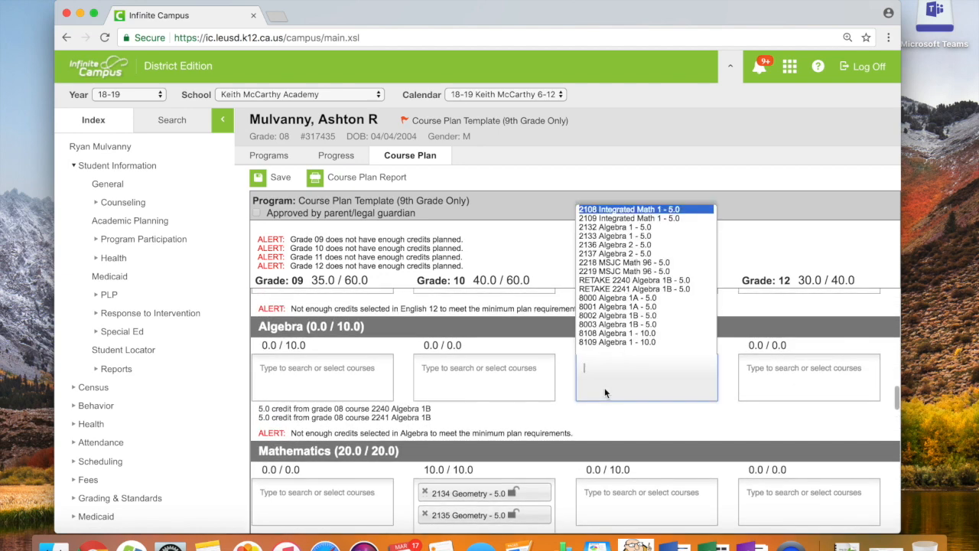
left_click(647, 248)
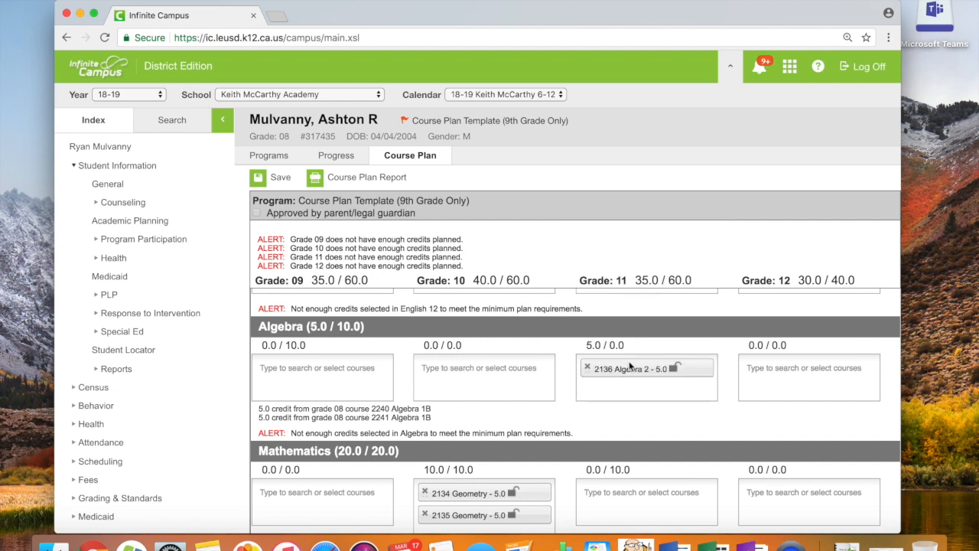
left_click(618, 382)
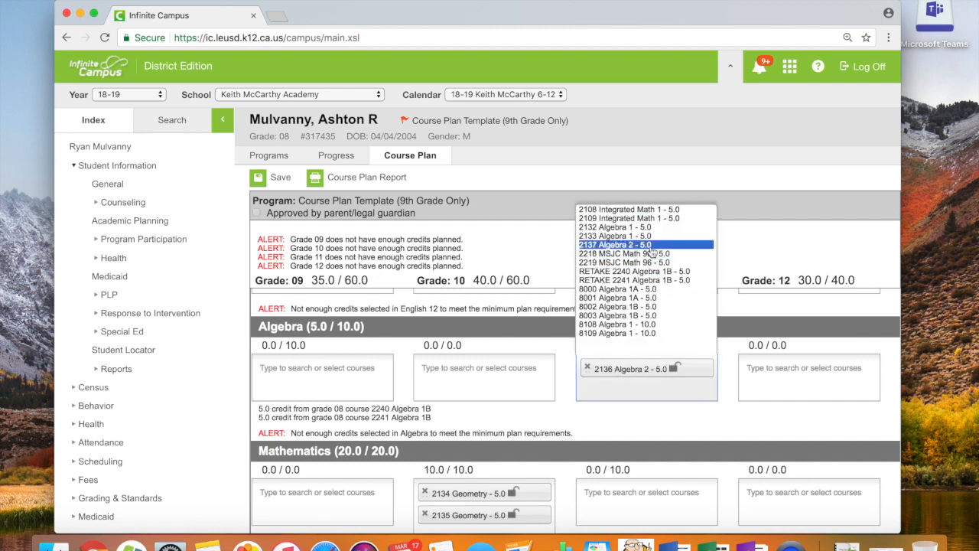
left_click(649, 245)
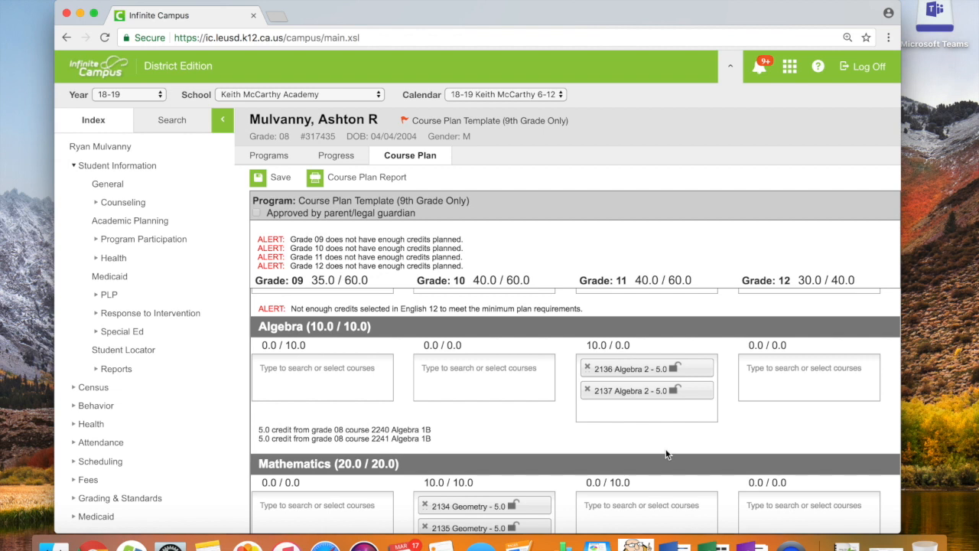
- Save the student's changed course plan before leaving it, and acknowledge the requirements notice
left_click(75, 167)
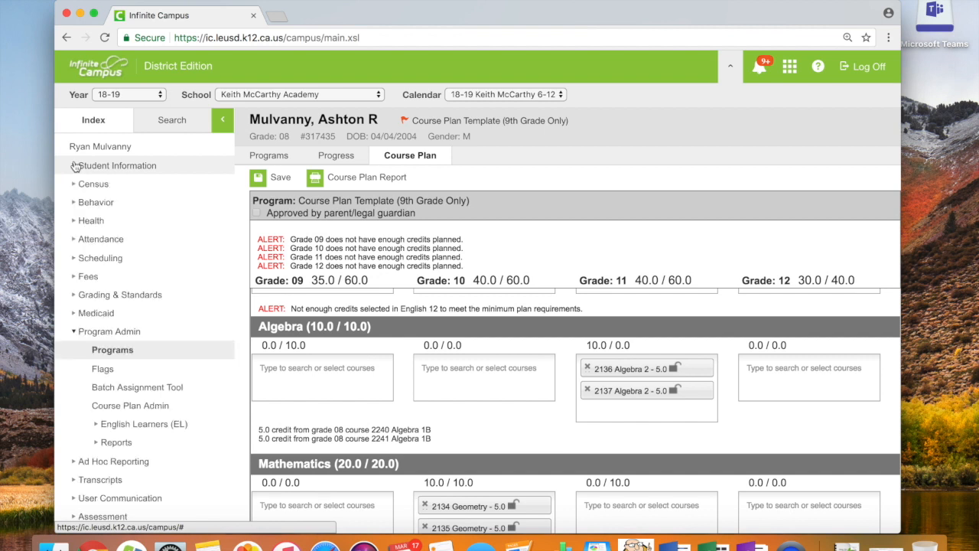
left_click(127, 413)
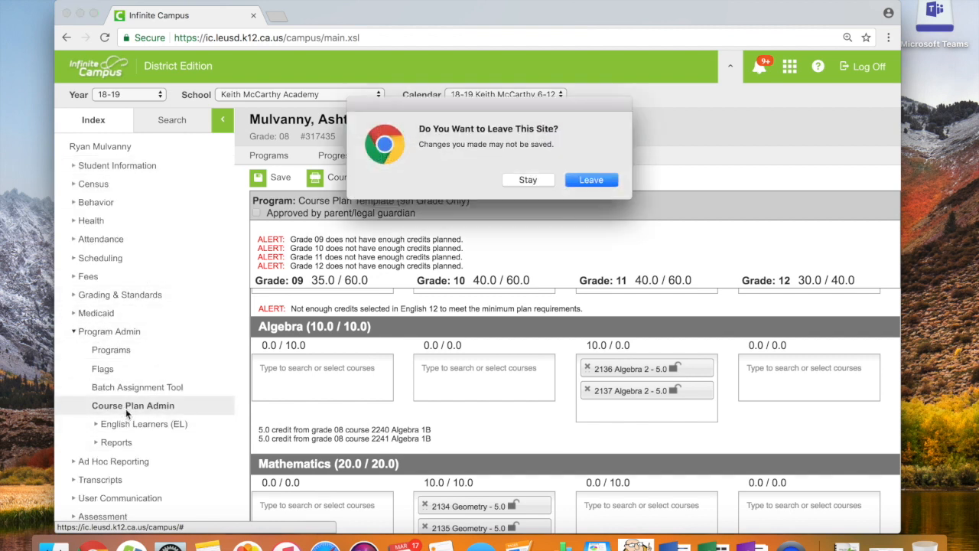
left_click(536, 182)
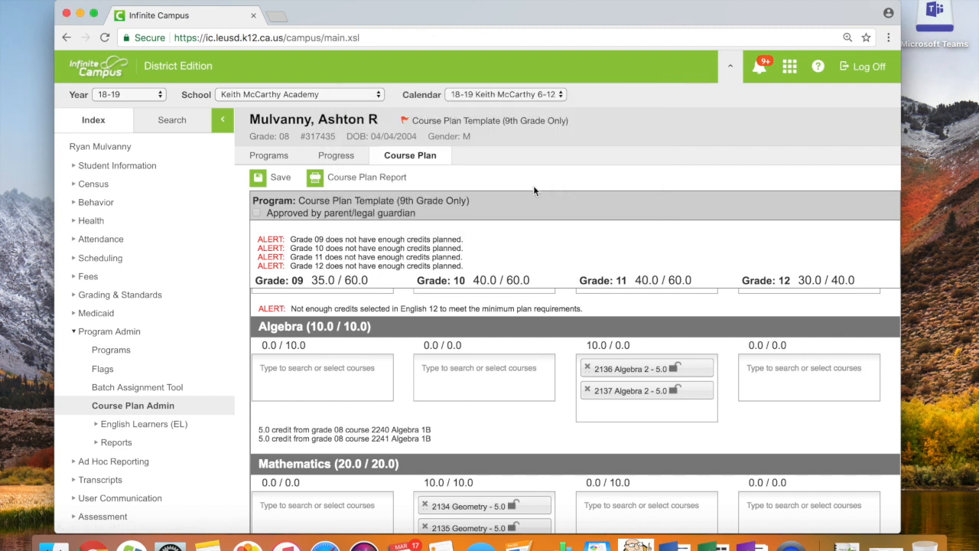
left_click(282, 179)
left_click(618, 344)
left_click(609, 341)
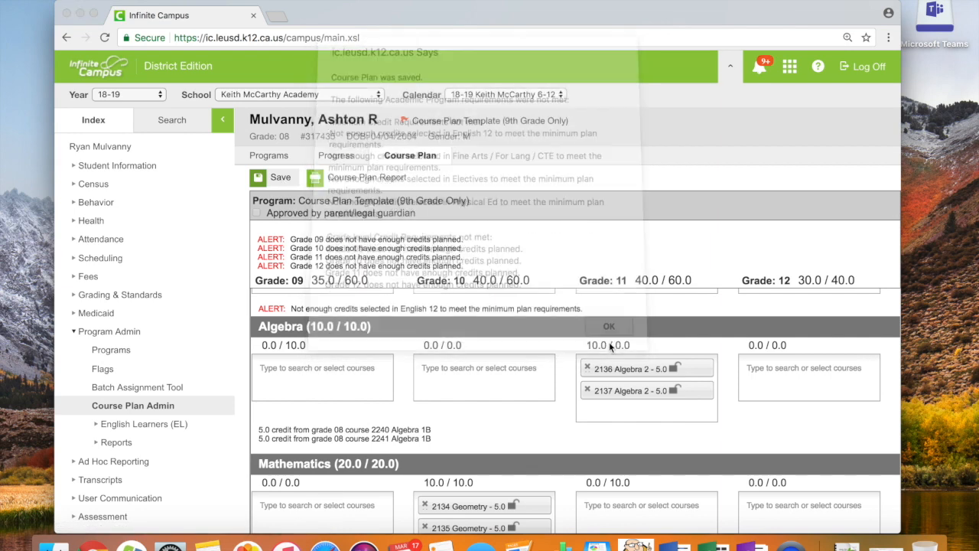
- Open Course Plan Admin and set the batch mode to Create course requests
left_click(127, 407)
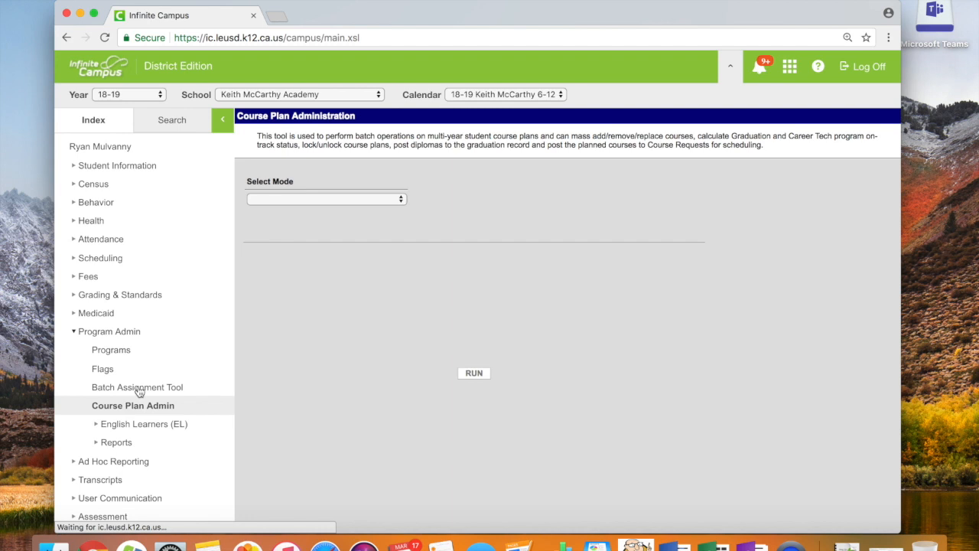
left_click(313, 200)
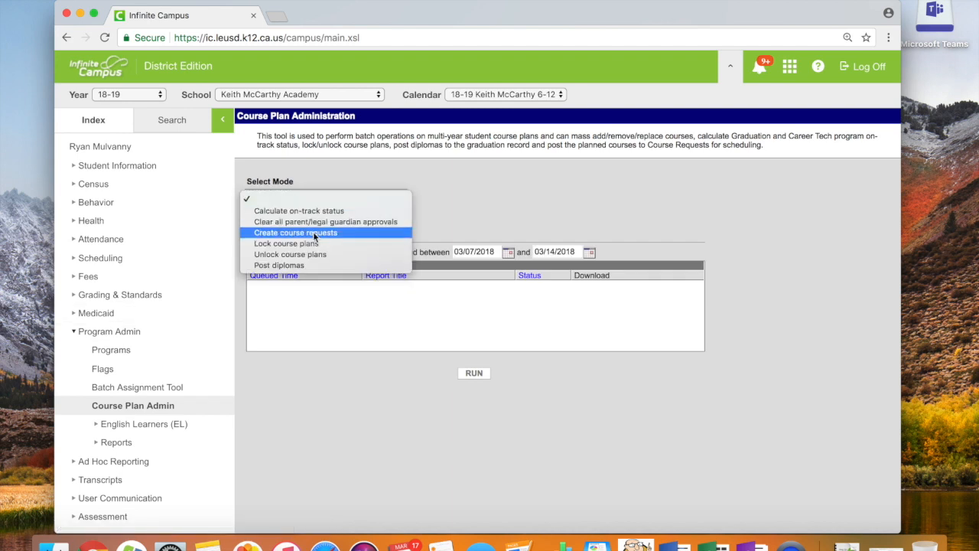
left_click(312, 231)
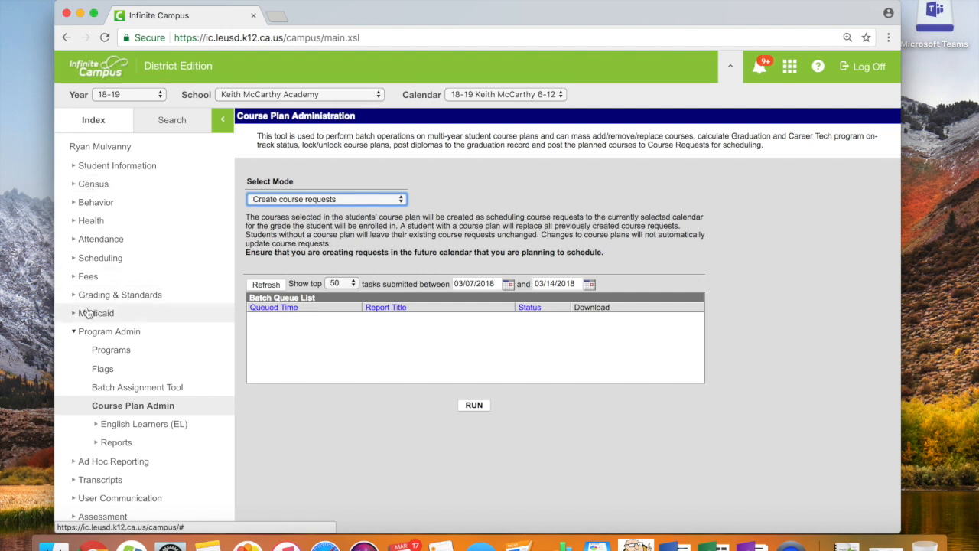
- Collapse the Program Admin and System Administration sections of the navigation index
left_click(76, 333)
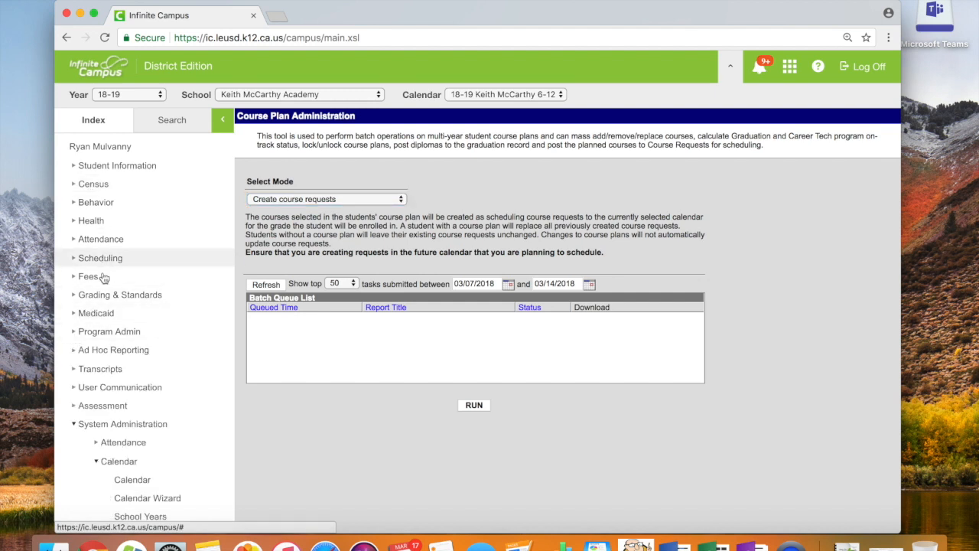
left_click(81, 425)
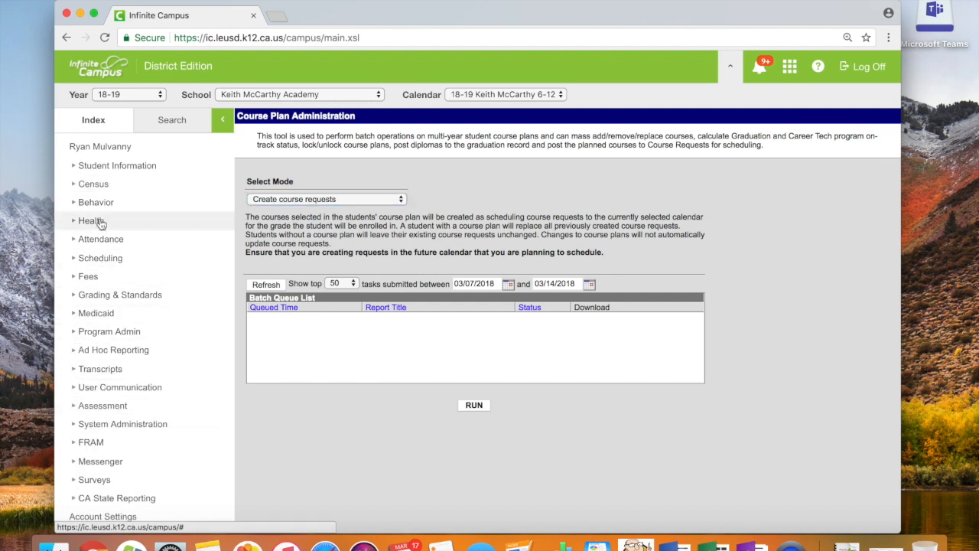